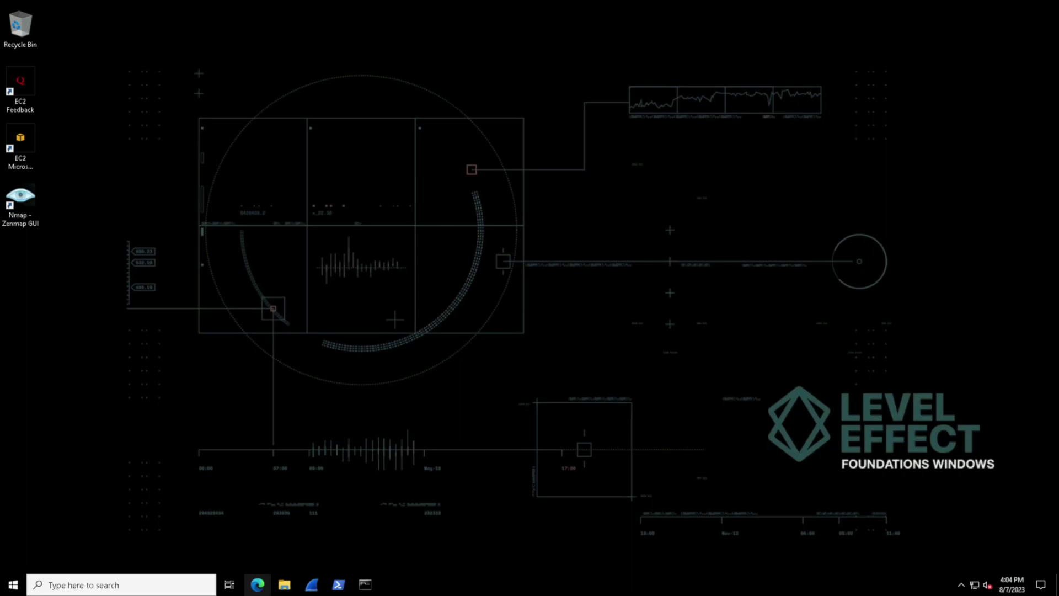
- Open a new Edge window and load google.com
click(257, 584)
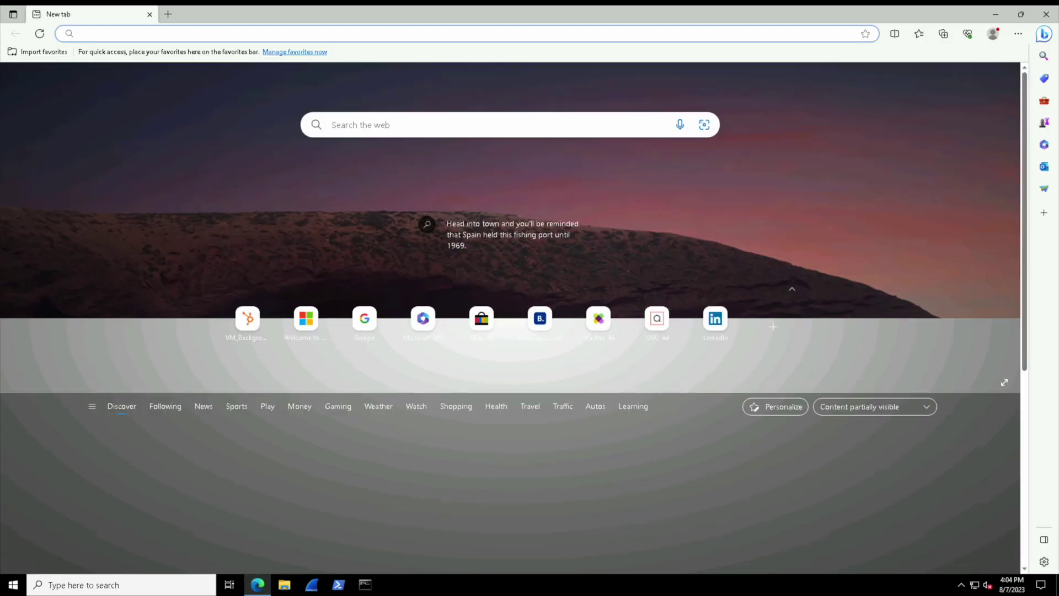
text(google.com)
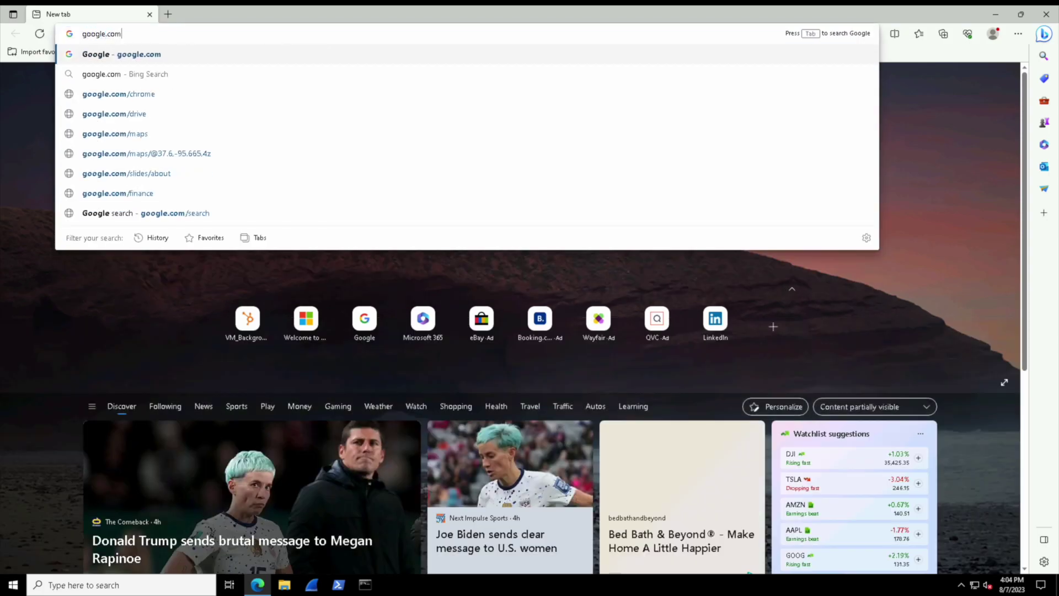
key(Return)
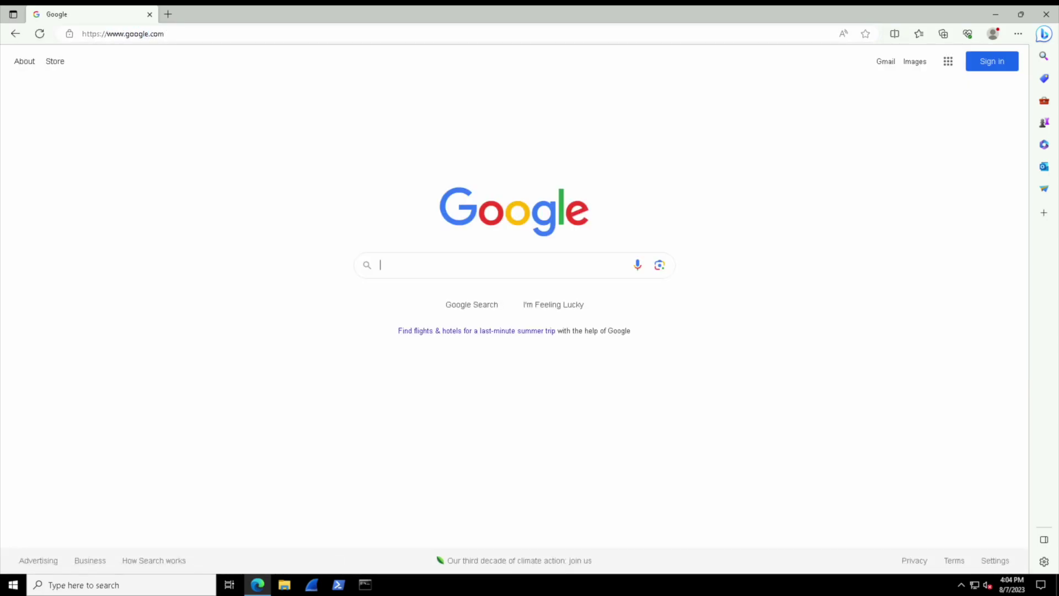
- Search Google for 'notepad++'
text(notepad)
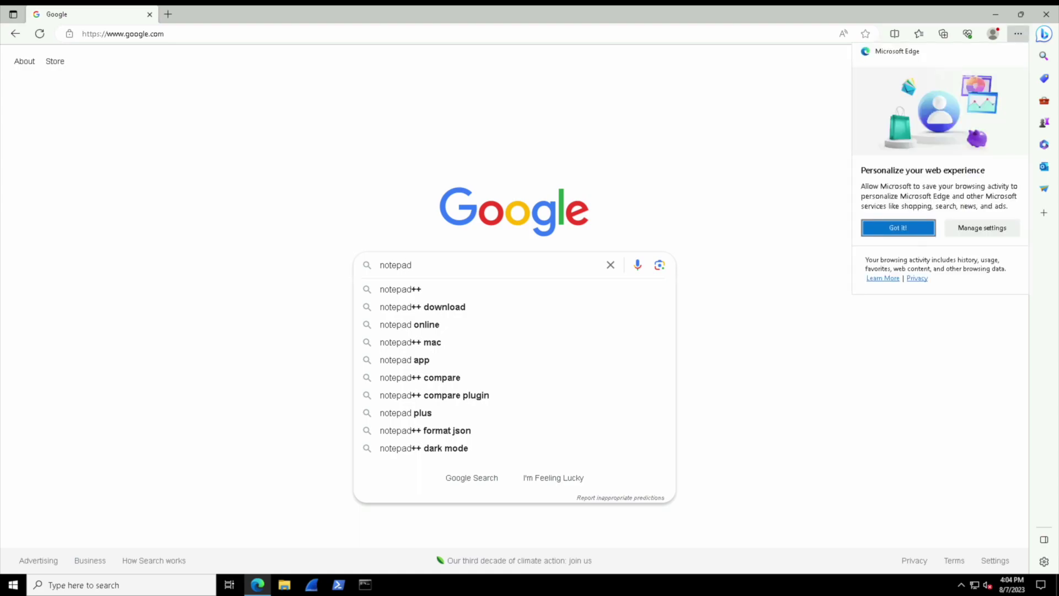
click(447, 265)
text(++)
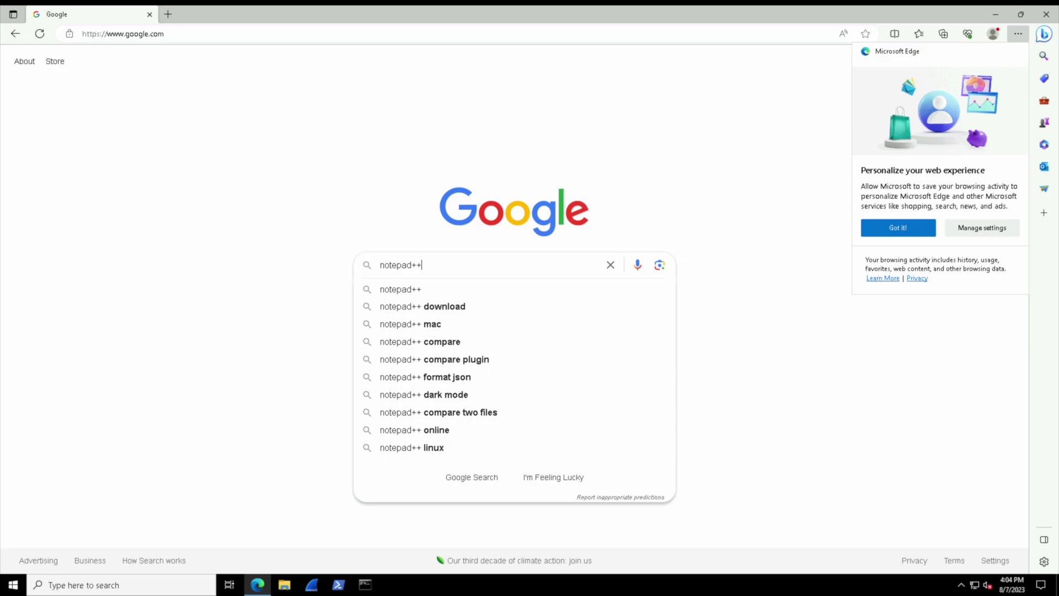
key(Return)
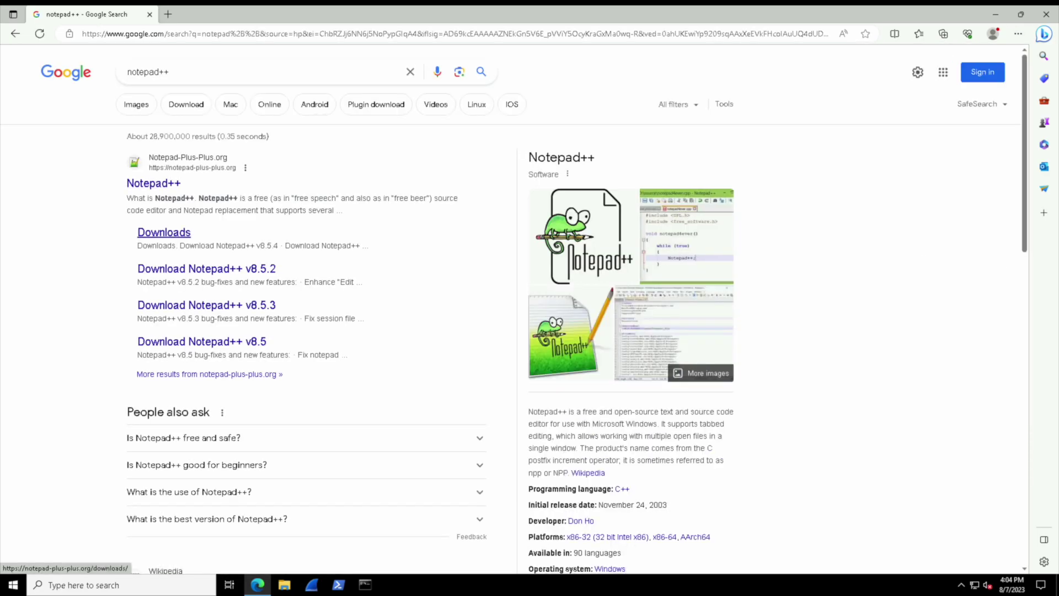
- Download the 64-bit npp.8.5.4.Installer.x64.exe from the Notepad++ v8.5.4 download page
click(165, 232)
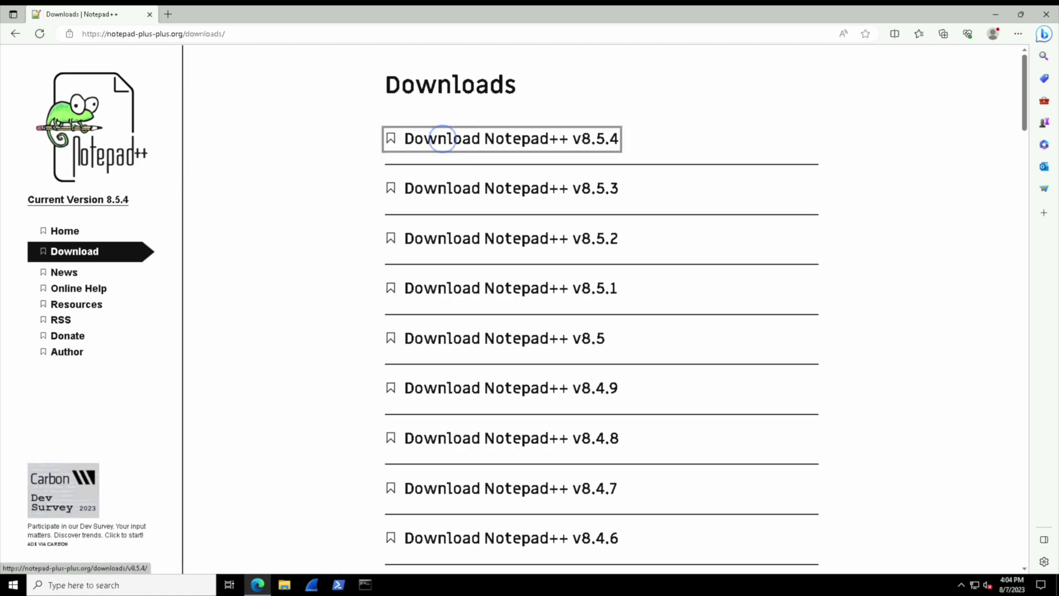
click(442, 139)
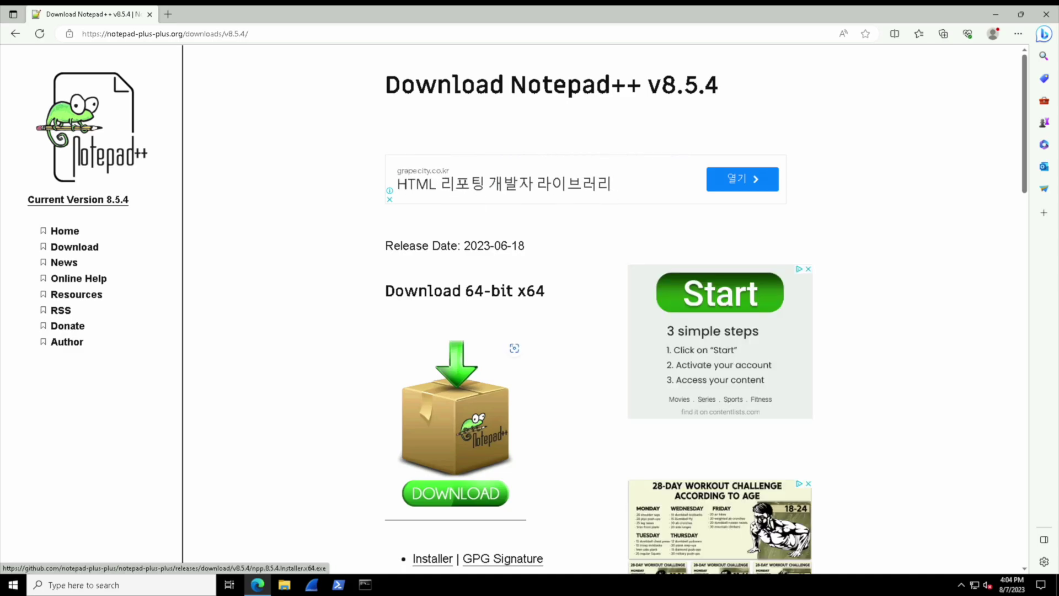
scroll(458, 351, down, 5)
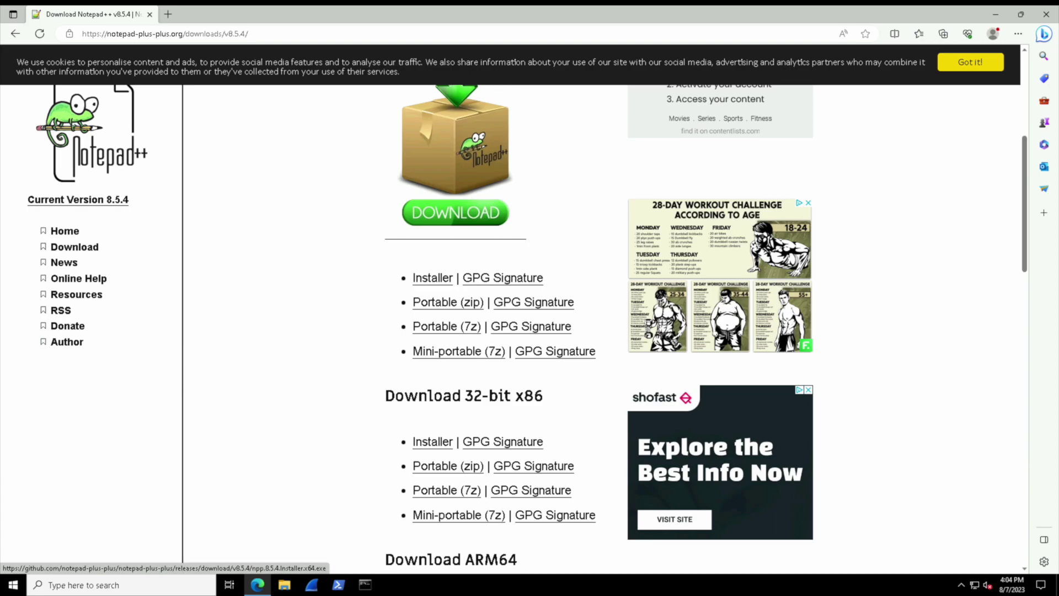
click(433, 278)
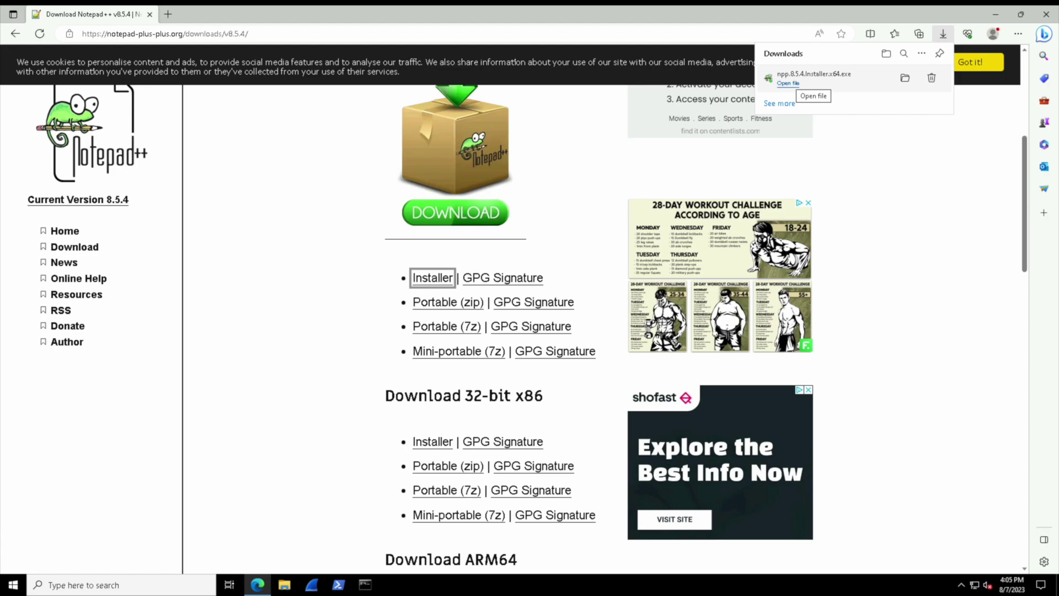
- Run the v8.5.4 installer in English, pass the welcome page and accept the license agreement
click(788, 84)
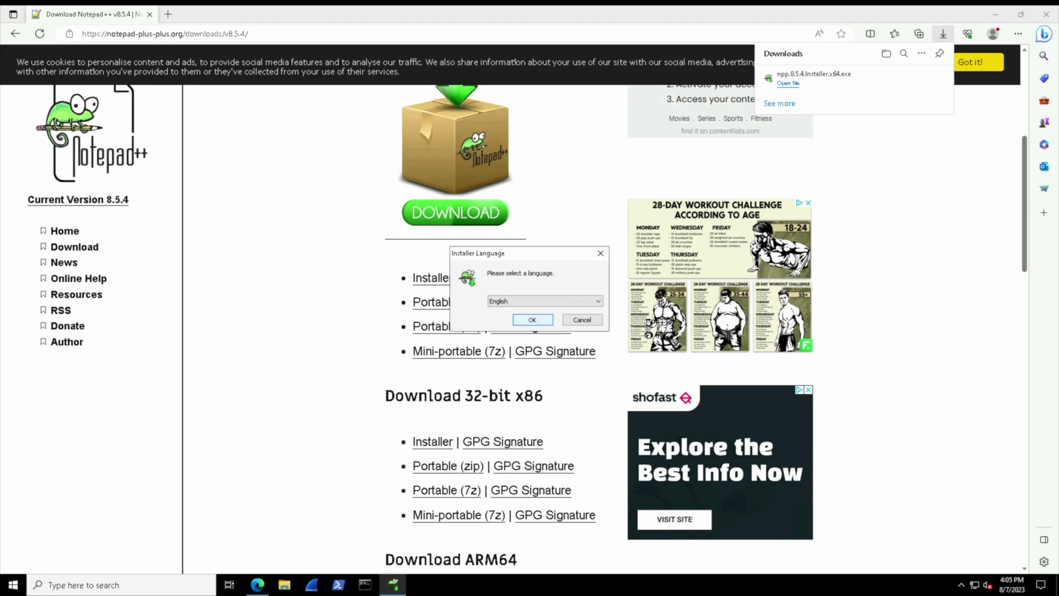
click(532, 320)
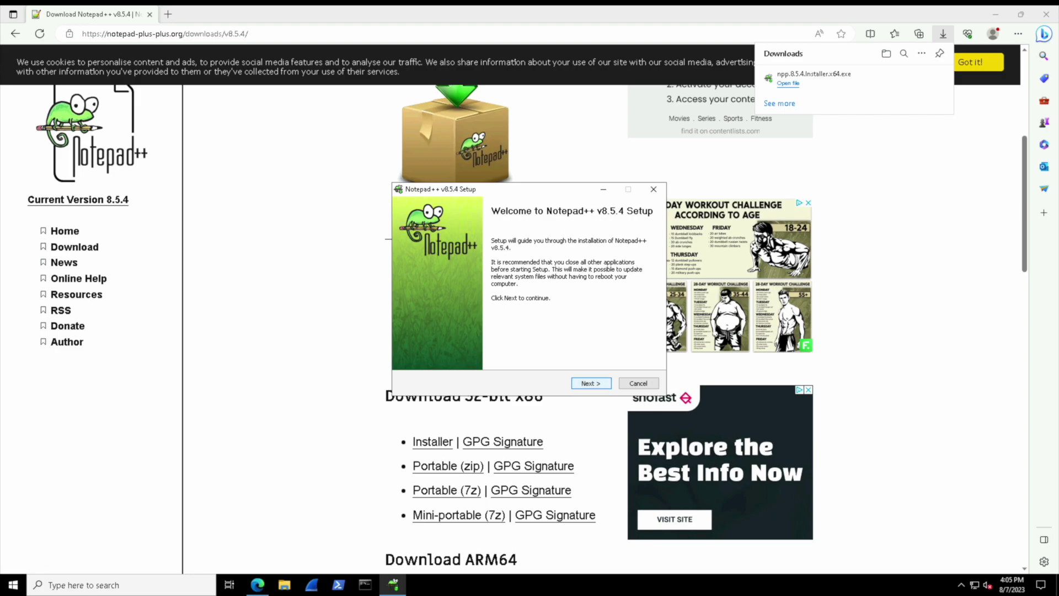
click(591, 383)
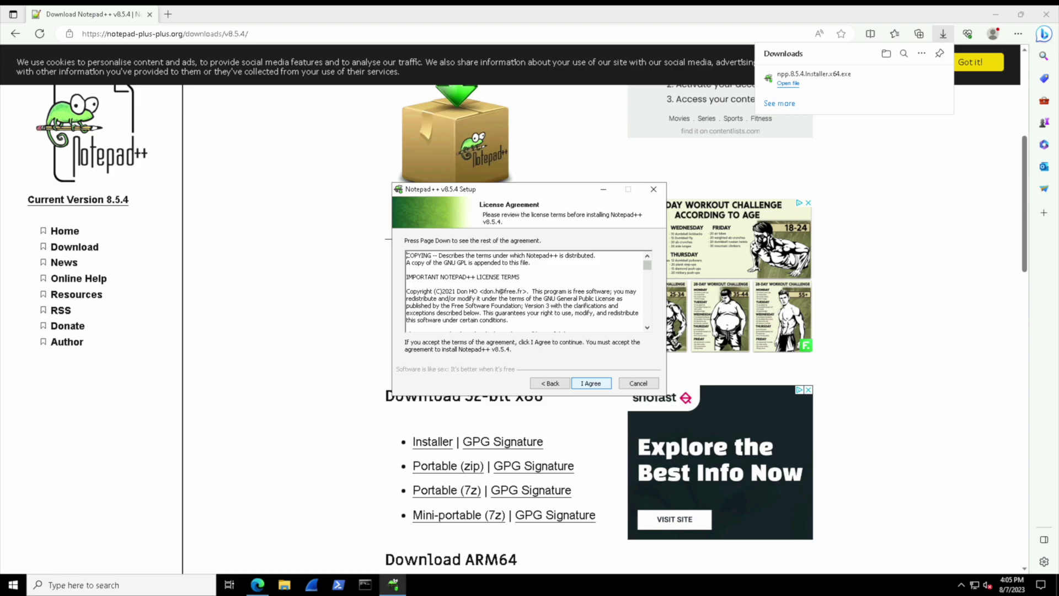
drag(647, 265, 650, 332)
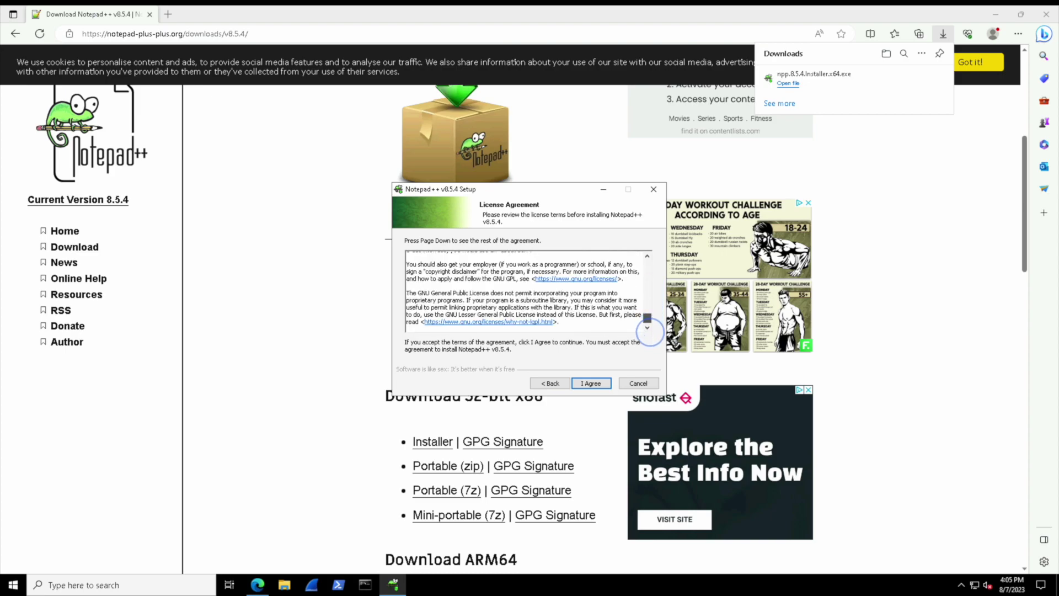
click(591, 383)
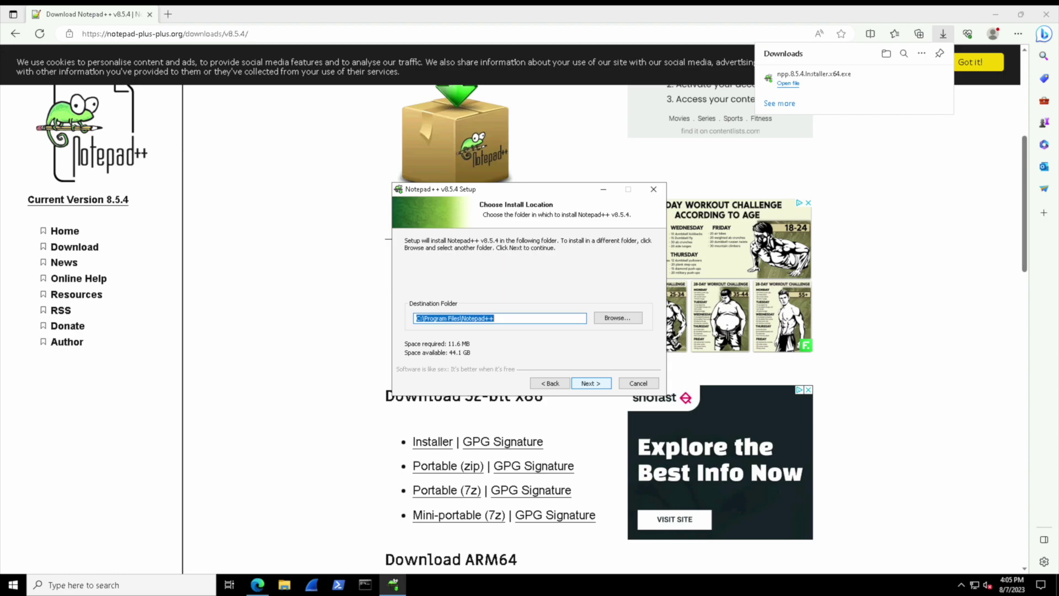
- Keep C:\Program Files\Notepad++ as the folder and accept the default components, collapsing Localization
click(590, 383)
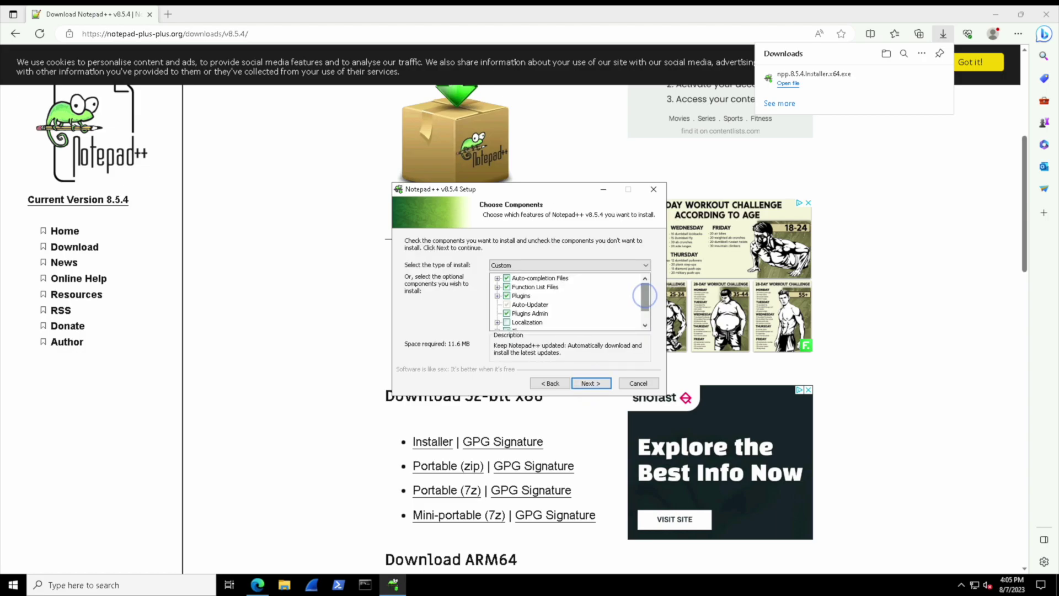
drag(645, 297, 645, 311)
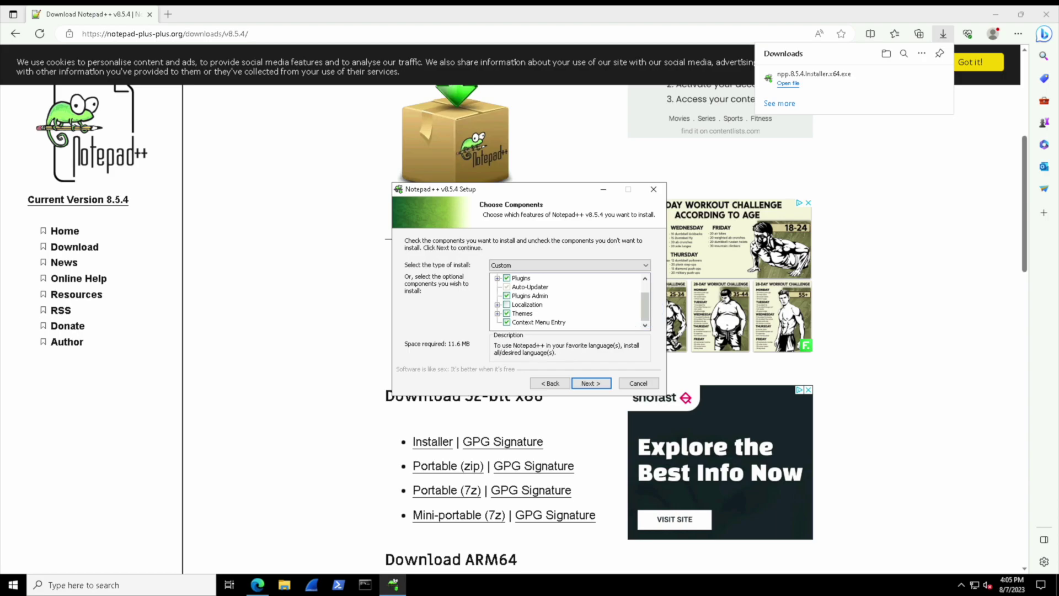
double_click(527, 304)
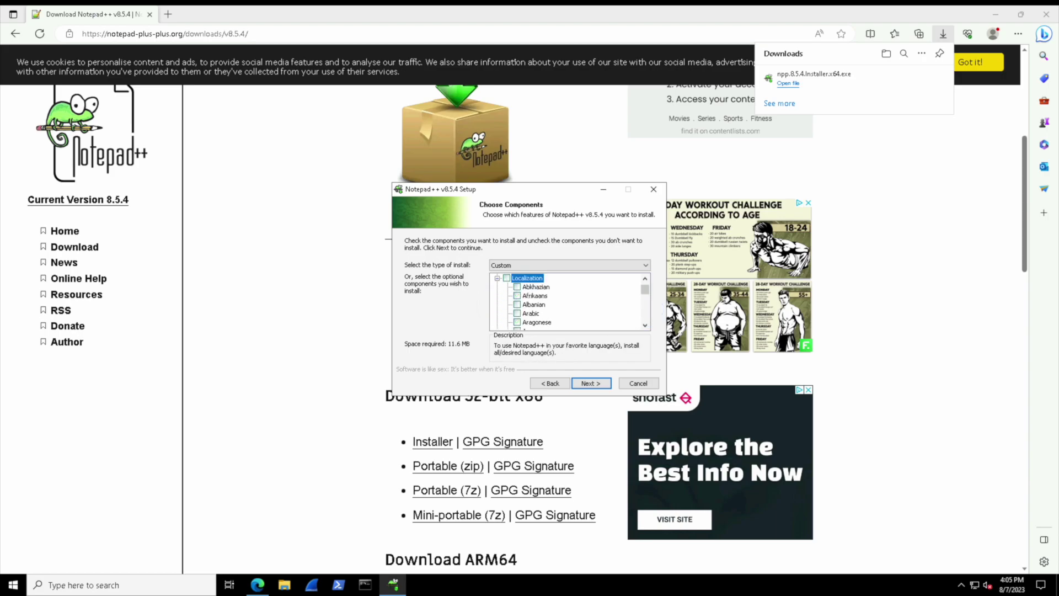
mouse_move(645, 289)
mouse_down()
mouse_move(645, 319)
mouse_move(645, 280)
mouse_up()
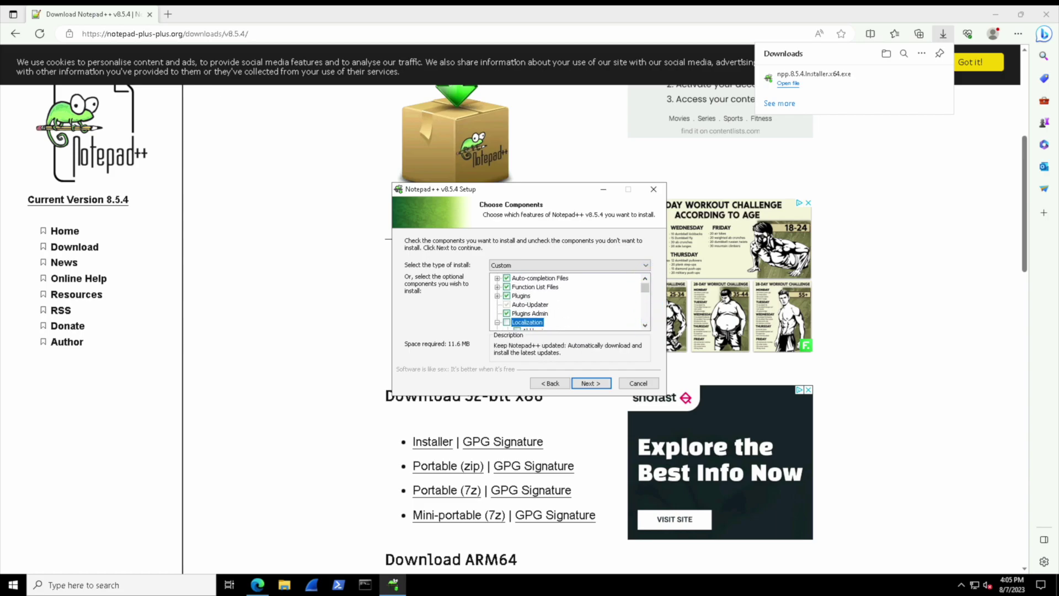
click(498, 322)
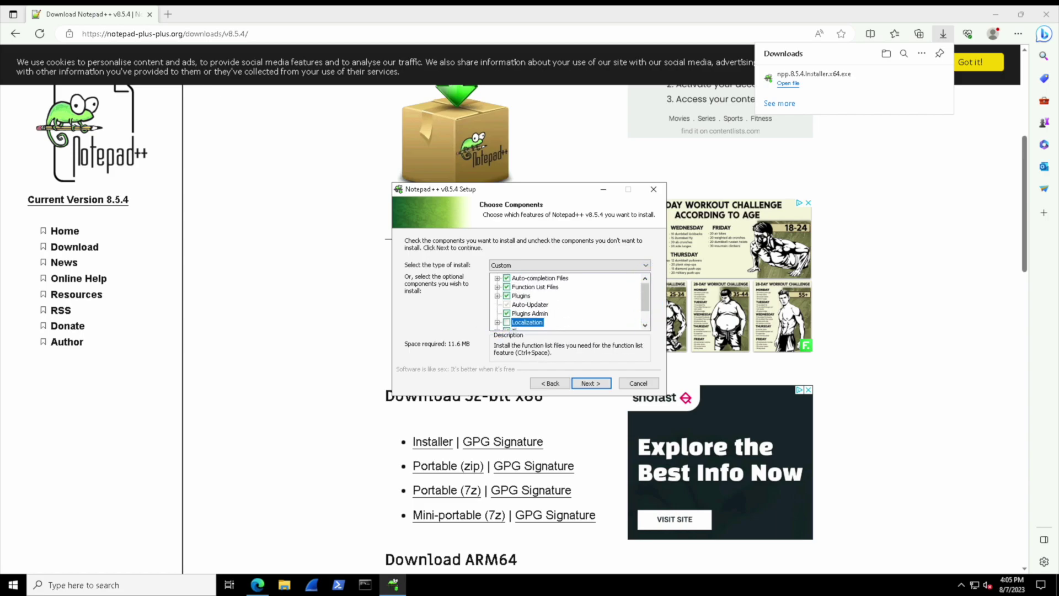
drag(643, 301, 643, 309)
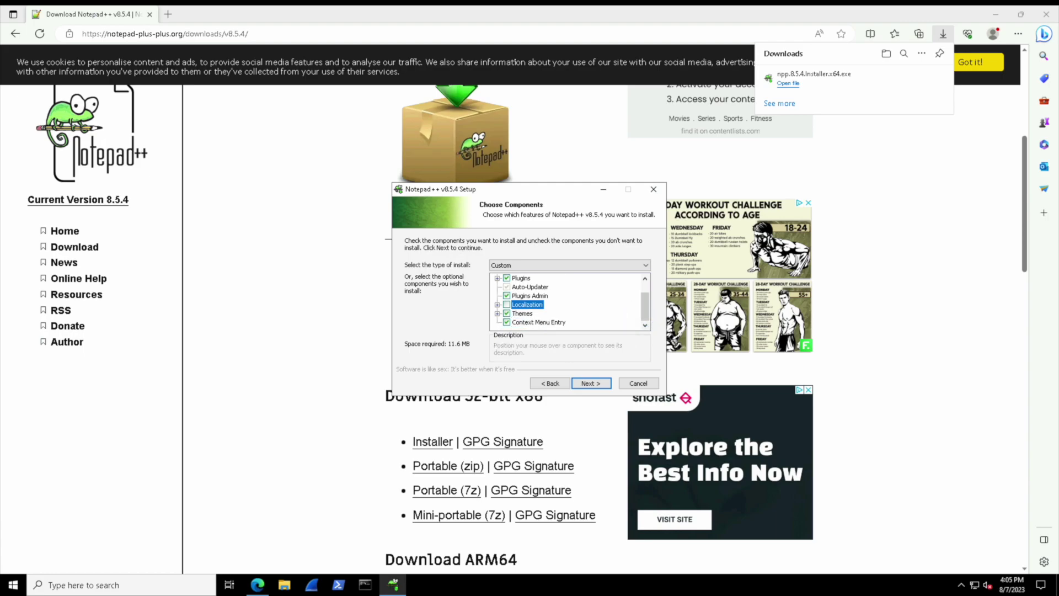
click(591, 382)
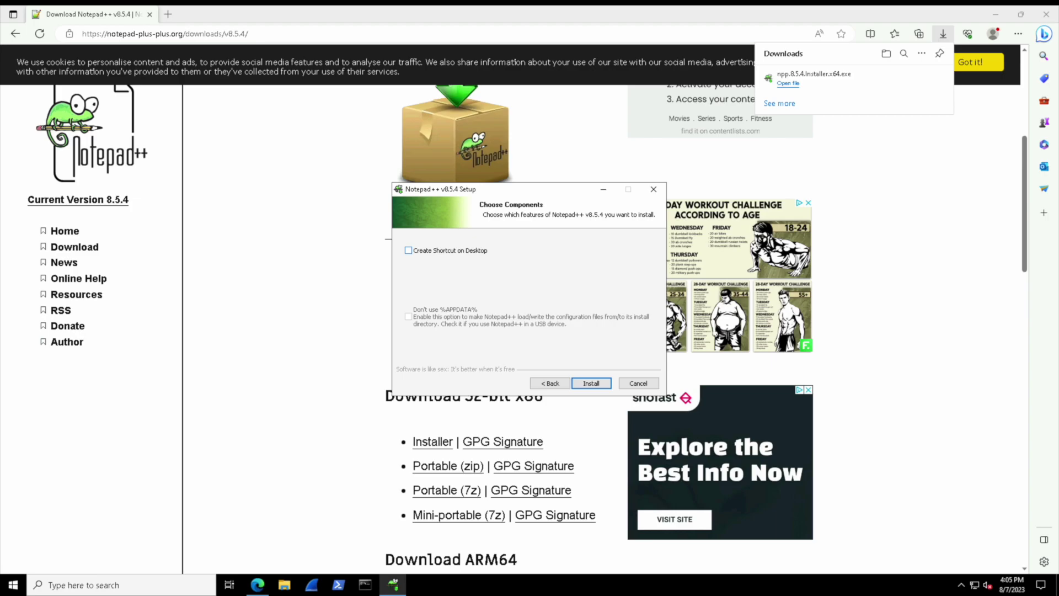
- Install Notepad++ 8.5.4 with a desktop shortcut and launch it when setup finishes
click(408, 250)
key(Return)
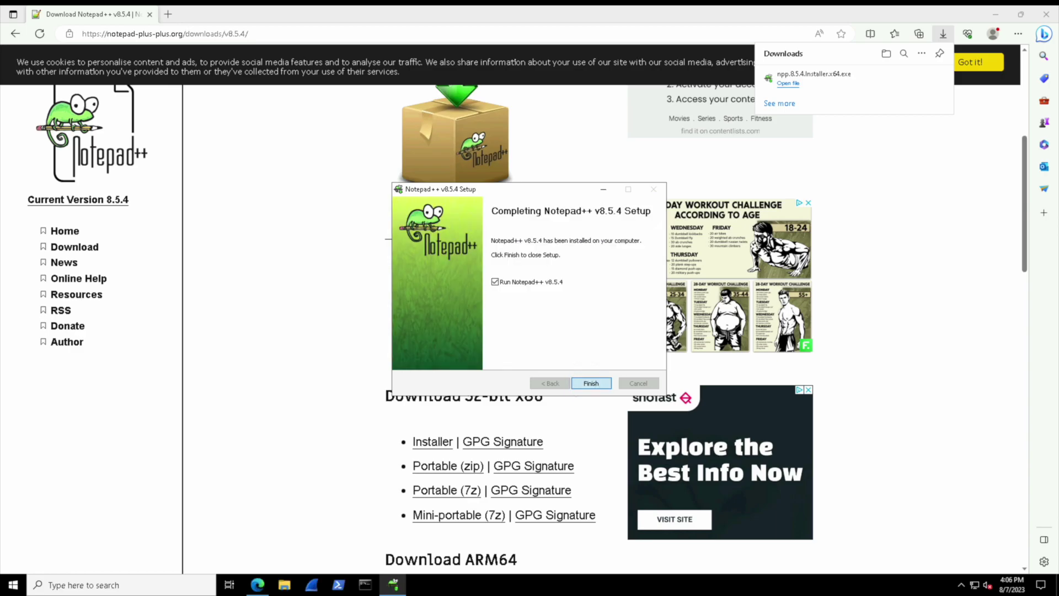
key(Return)
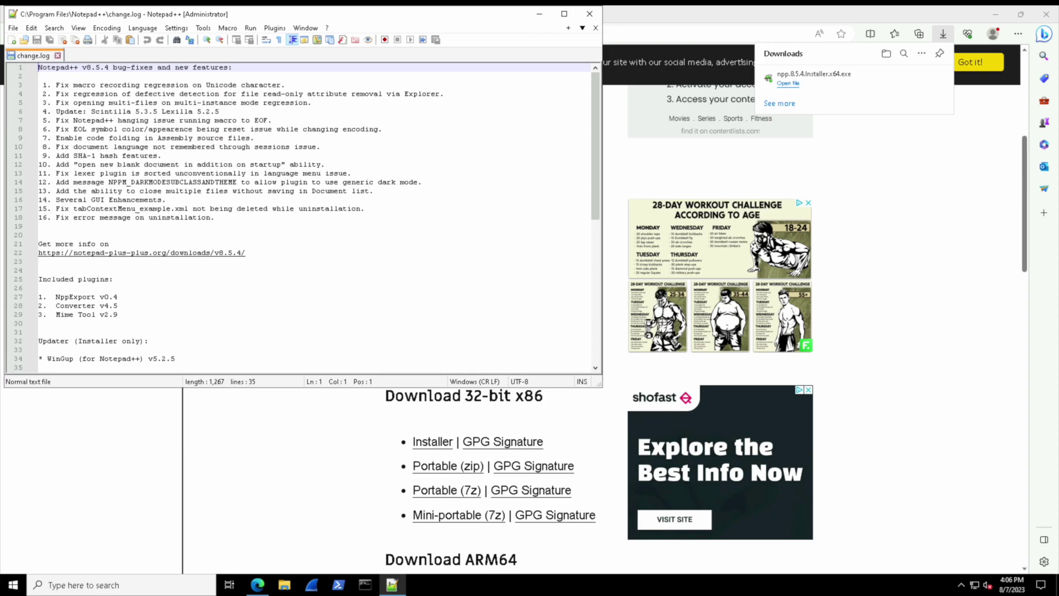
- Close the Notepad++ change log and the Edge browser
mouse_move(596, 88)
mouse_down()
mouse_move(610, 303)
mouse_move(589, 88)
mouse_up()
click(590, 14)
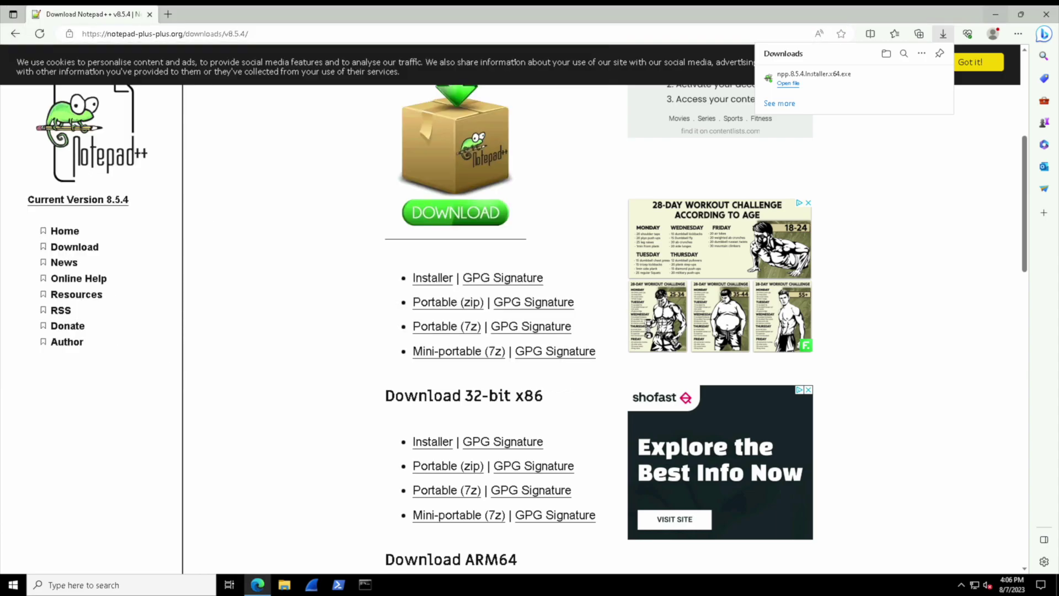
click(1047, 13)
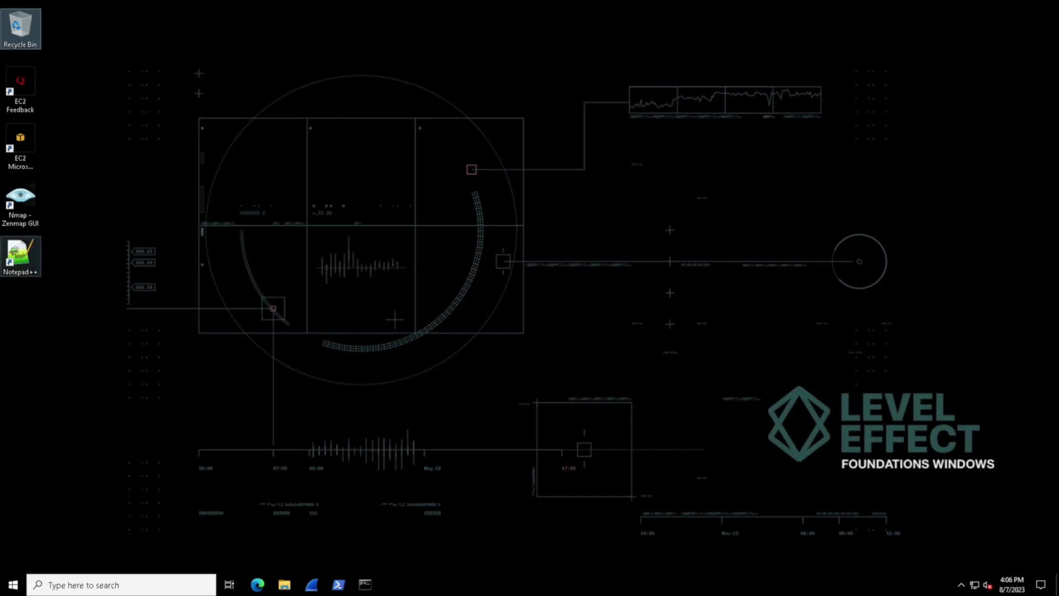
- Launch Notepad++ from its desktop shortcut, close it again, and bring up Windows search
double_click(20, 255)
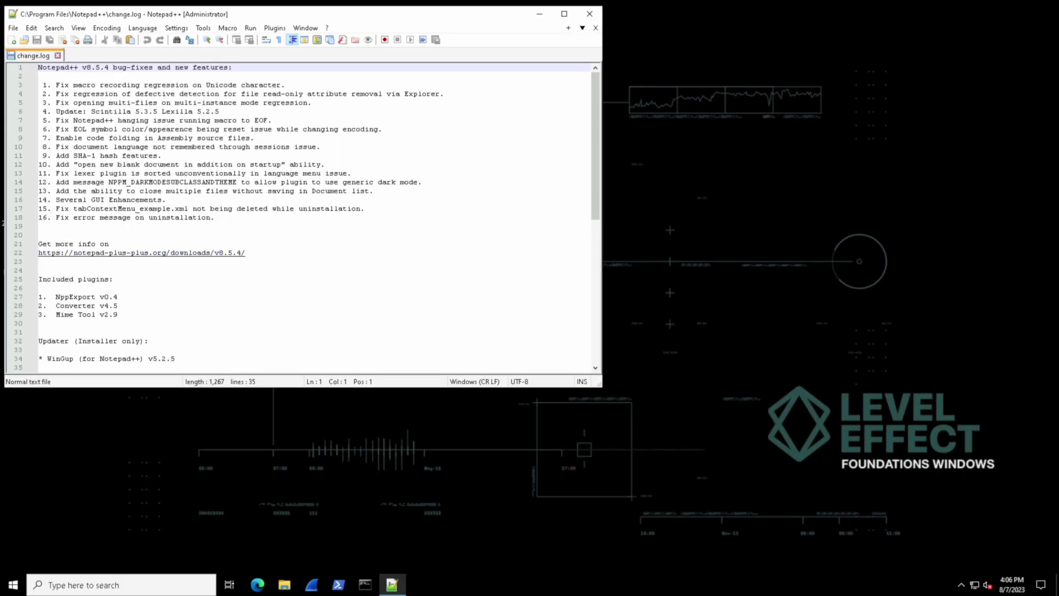
click(590, 13)
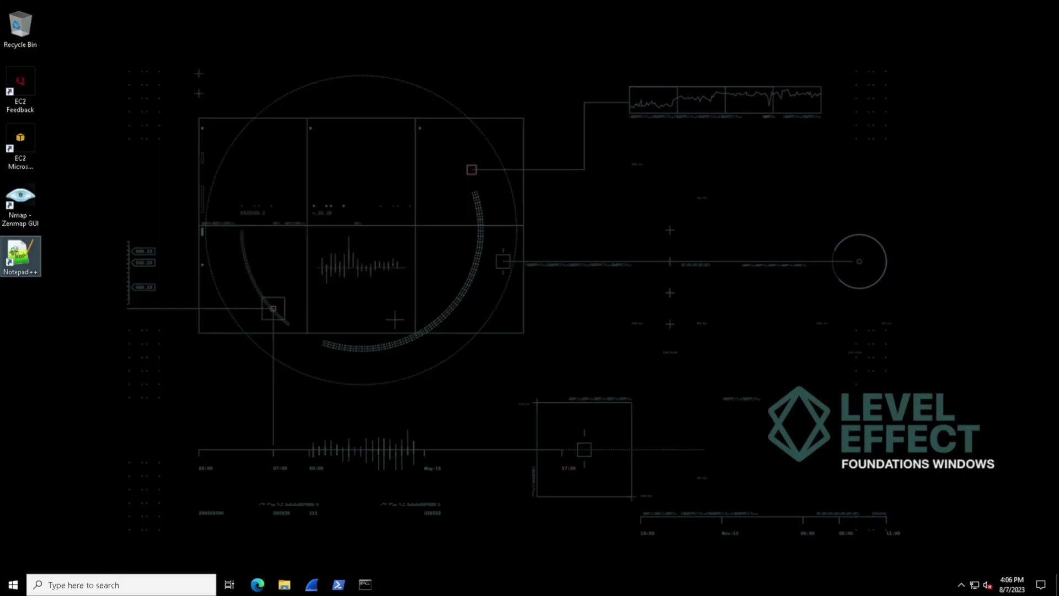
click(168, 584)
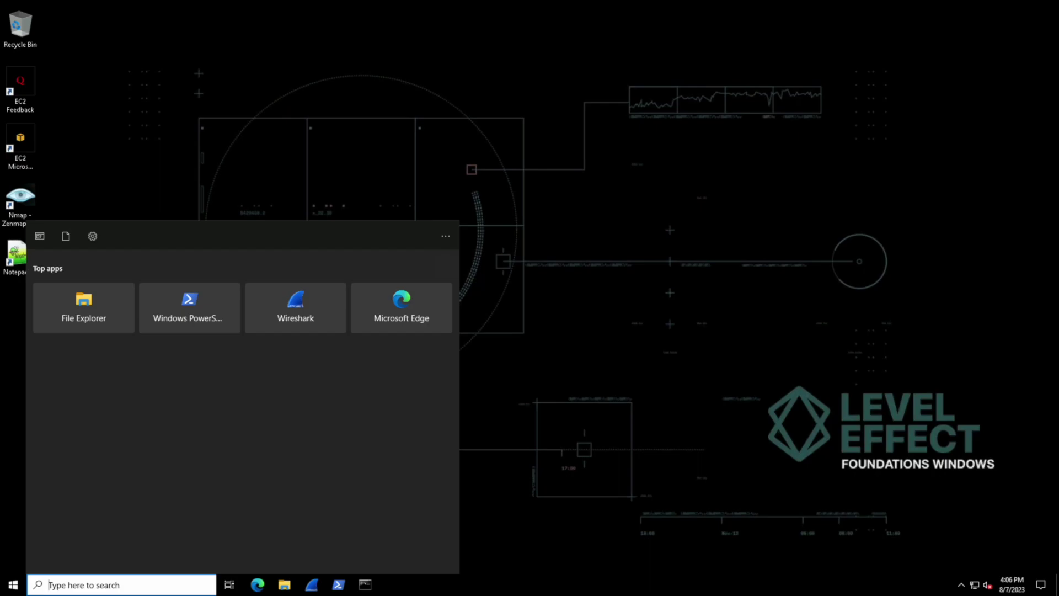
- Search Windows for 'programs' and open Add or remove programs
text(programs)
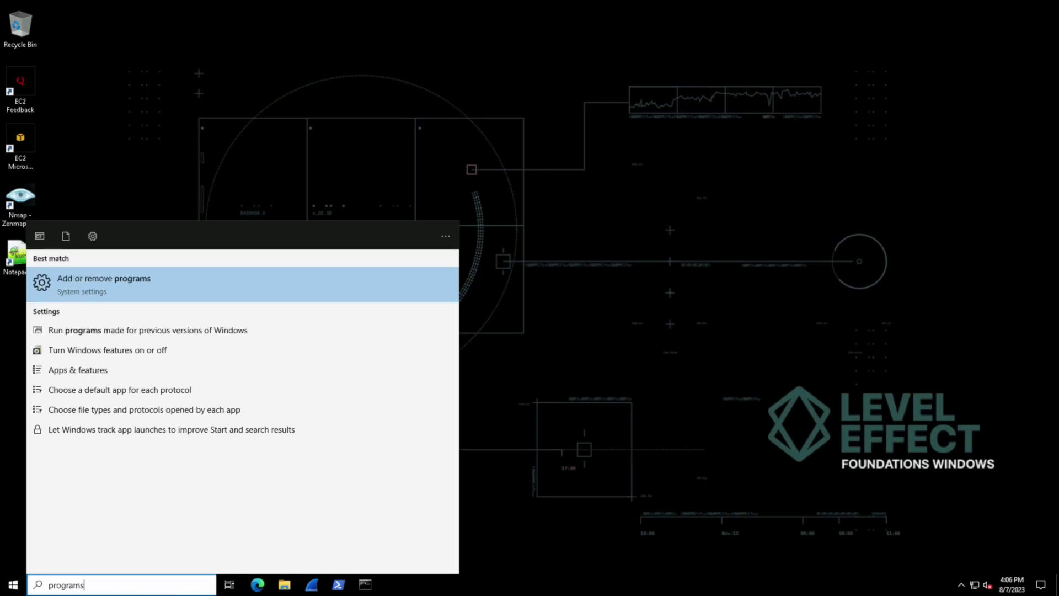
key(Return)
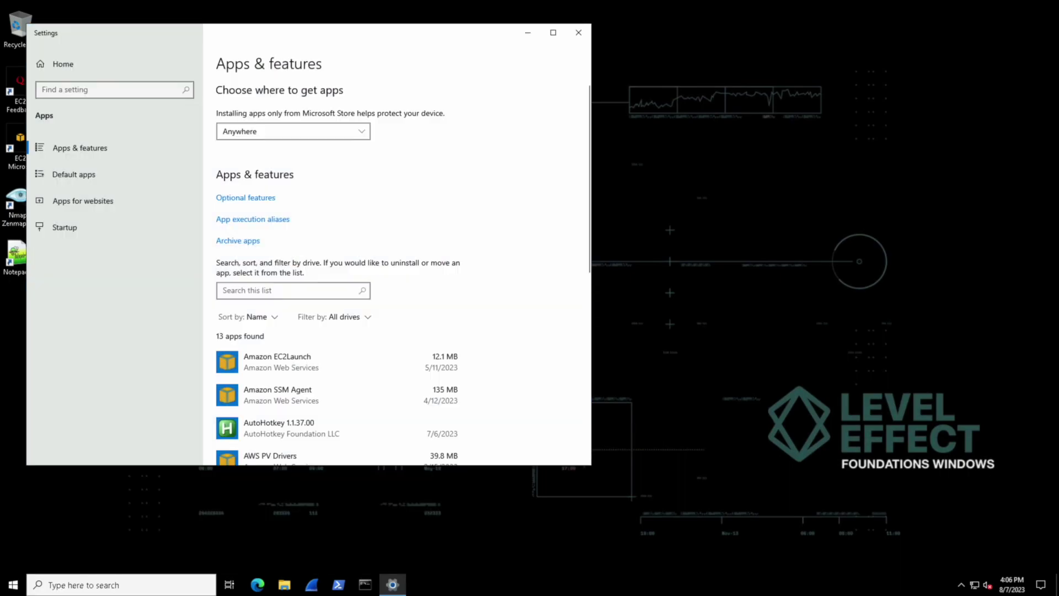
- Select Notepad++ (64-bit x64) in Apps & features and confirm Uninstall
scroll(336, 259, down, 5)
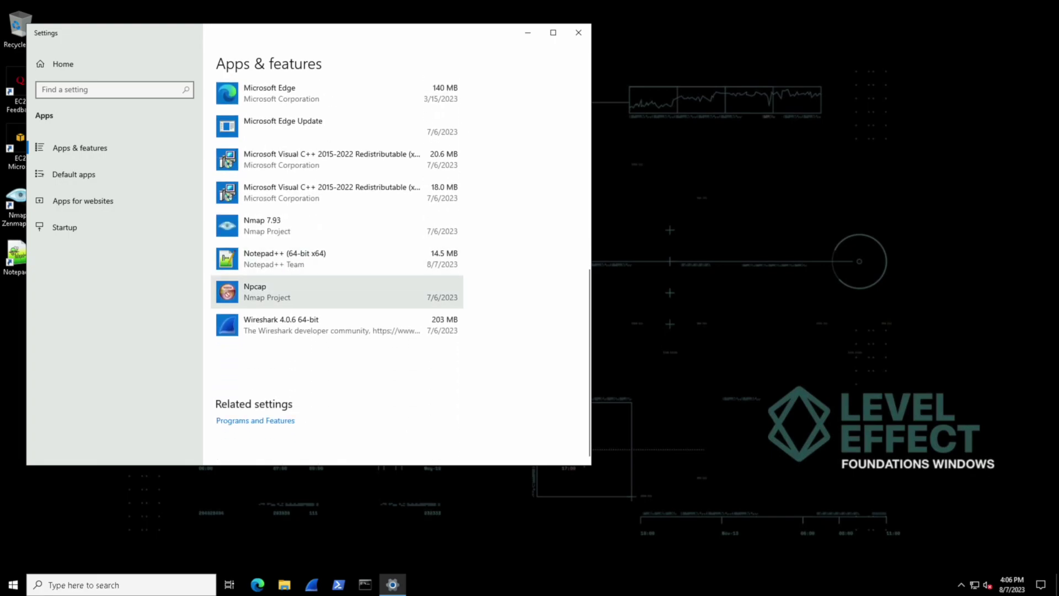
click(336, 259)
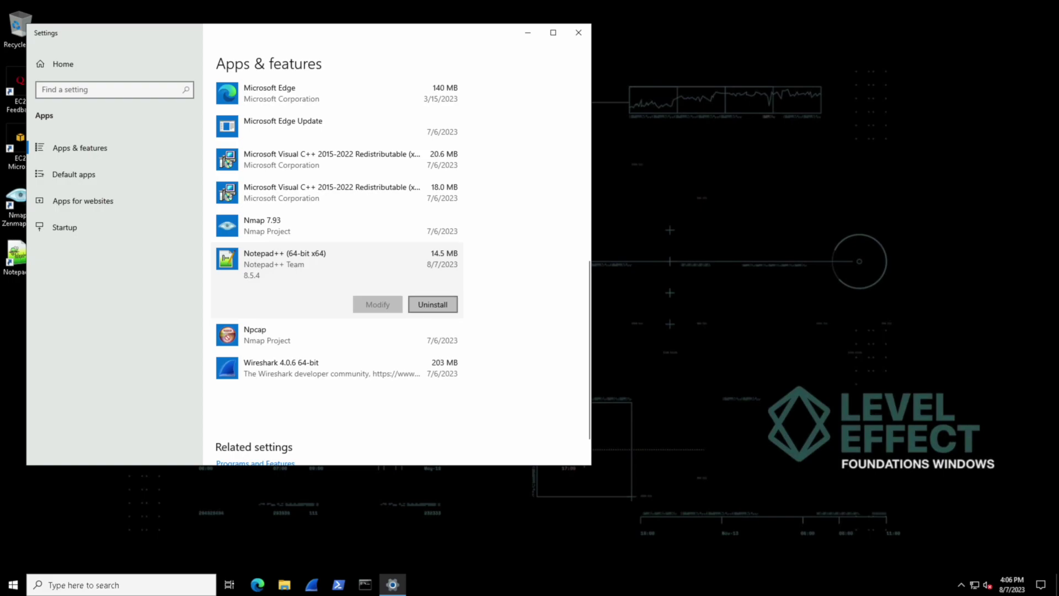
click(432, 304)
click(482, 278)
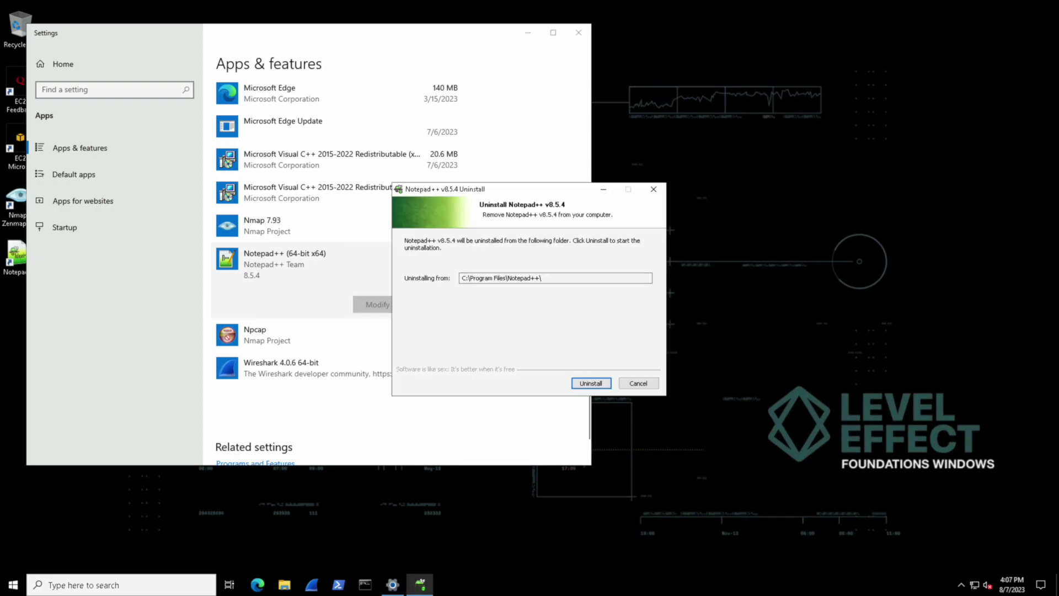
- Run the Notepad++ uninstaller, answering No to keeping custom settings
click(591, 383)
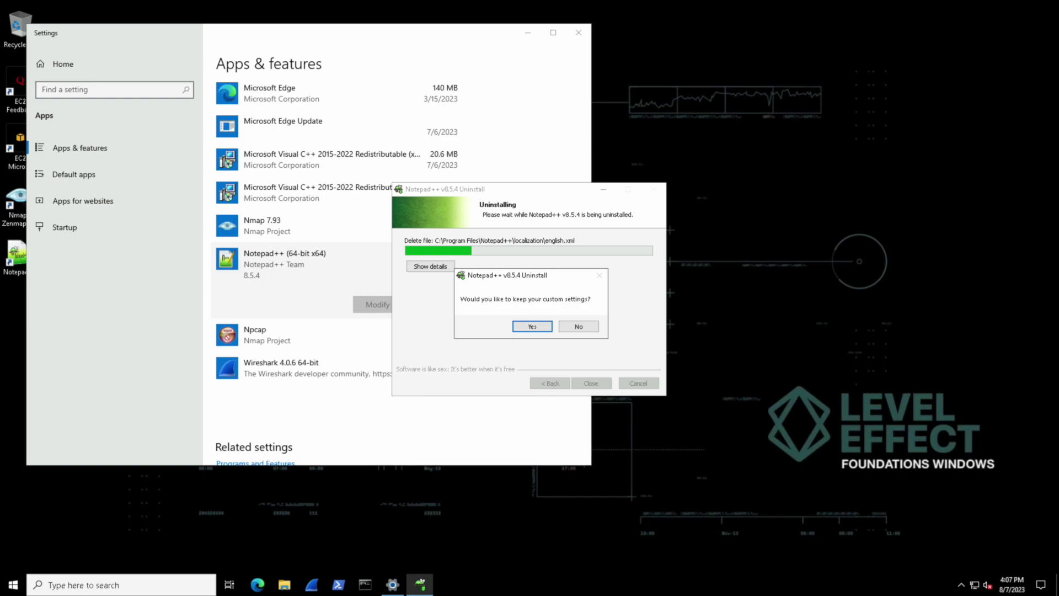
click(579, 326)
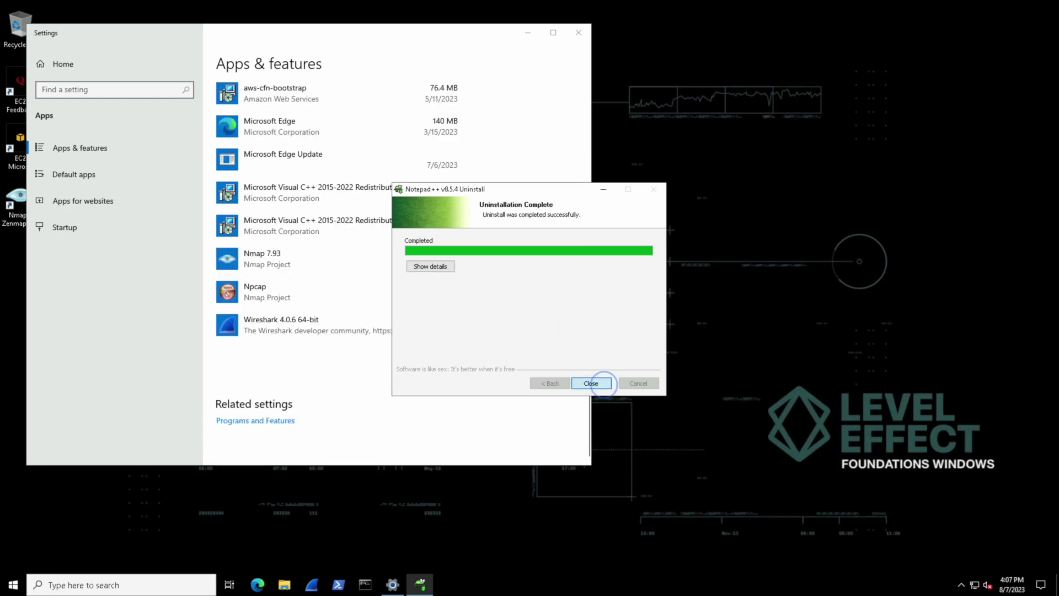
- Close the finished uninstall wizard and the Settings window
click(591, 383)
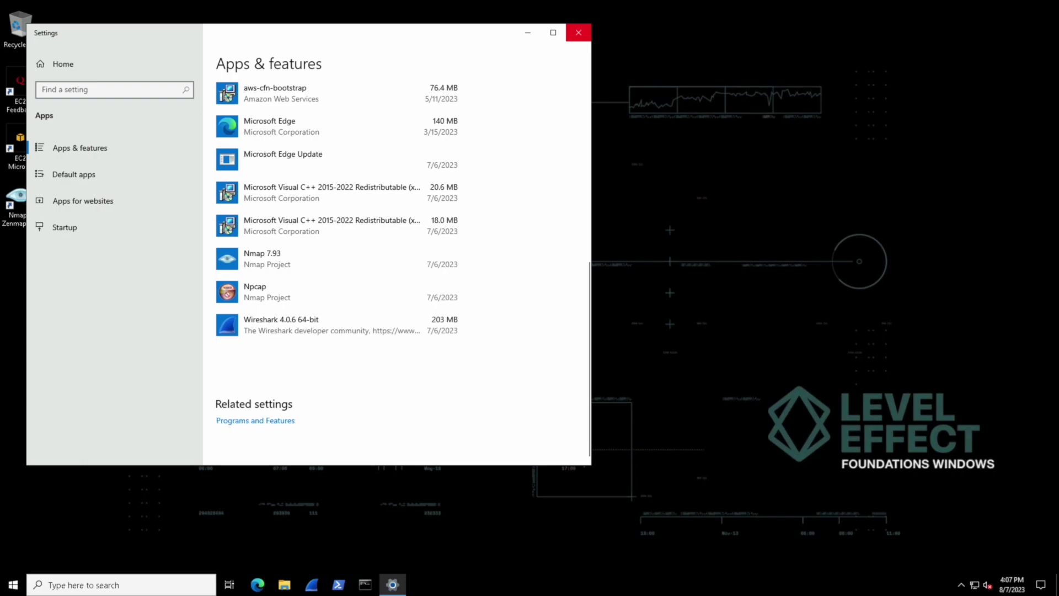
click(578, 32)
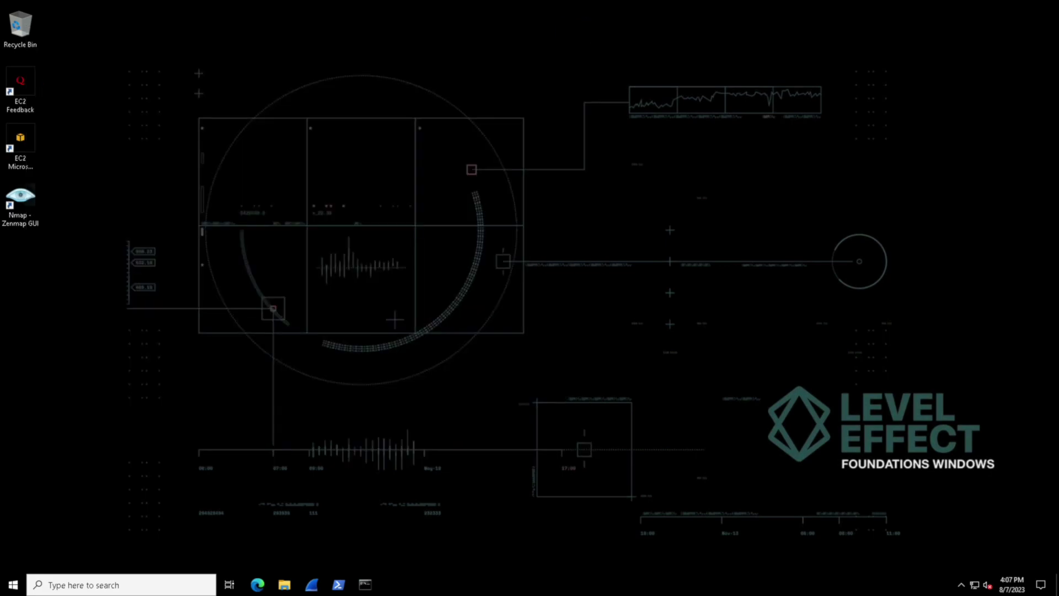